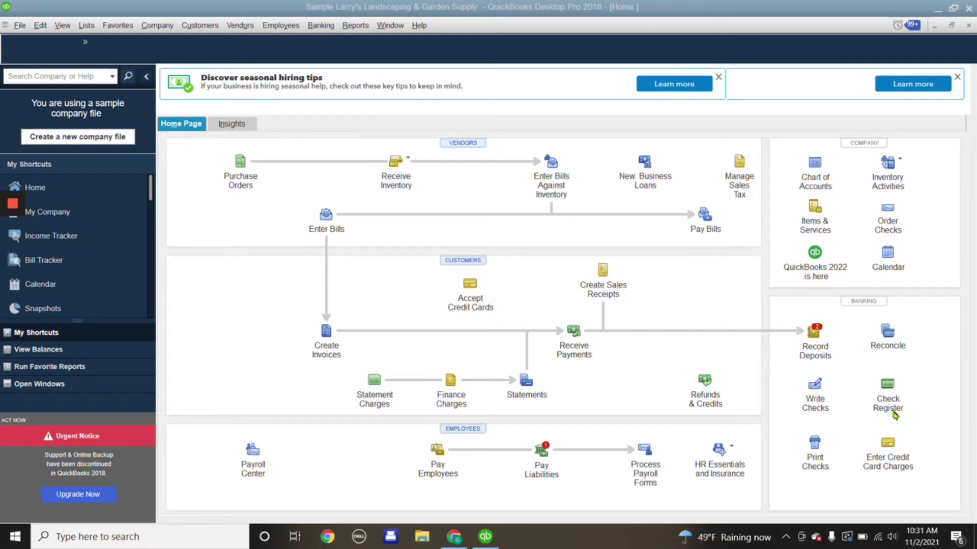
Step: Open the Checking register and bring up the actions menu for bill payment check 1129
{"action": "left_click", "coordinate": [888, 386]}
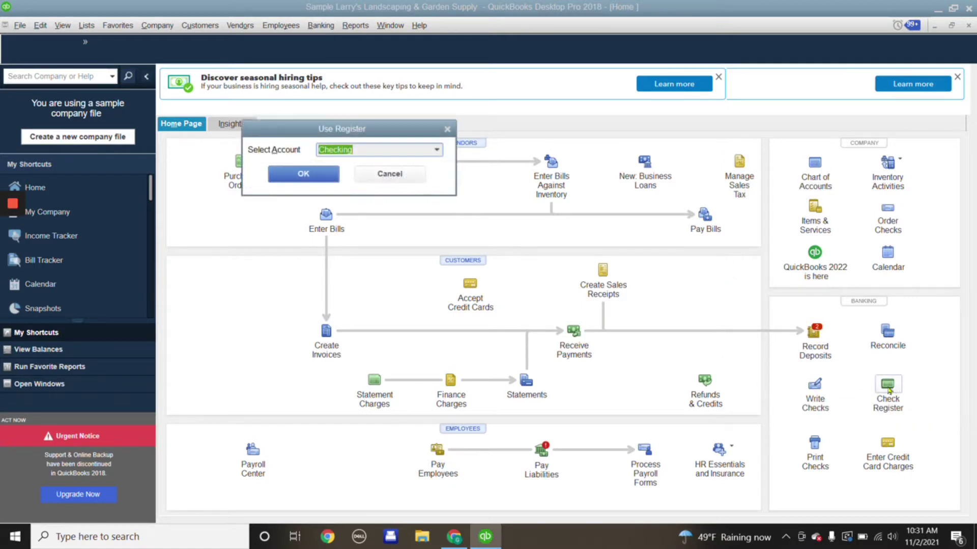
{"action": "left_click", "coordinate": [303, 175]}
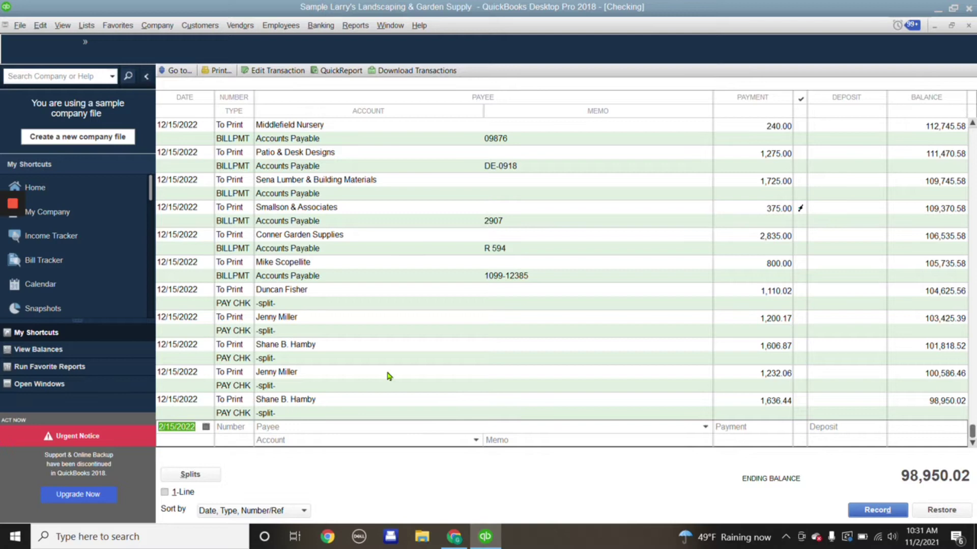
{"action": "scroll", "coordinate": [388, 377], "scroll_direction": "up", "scroll_amount": 3}
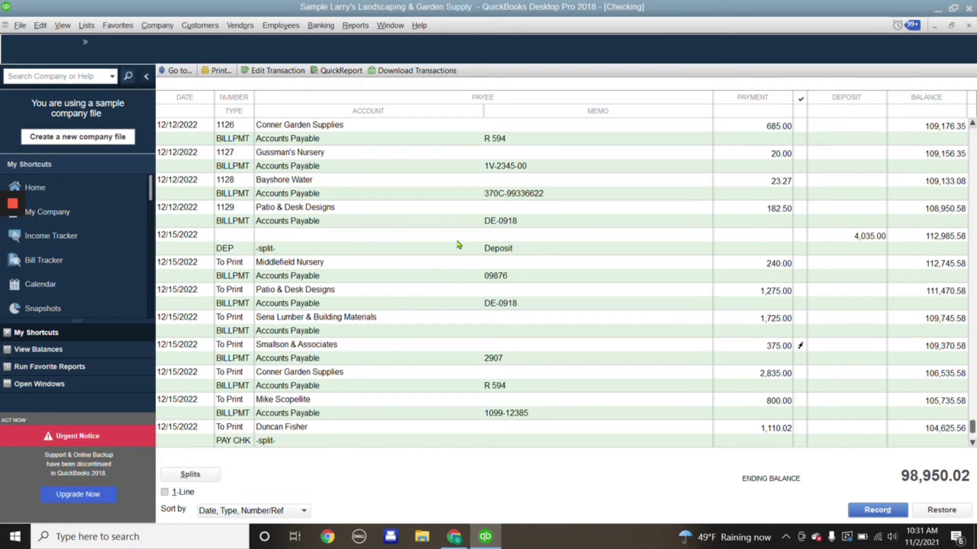
{"action": "right_click", "coordinate": [361, 212]}
Step: Edit bill payment check 1129 and detach its old receipt, leaving no attachments
{"action": "left_click", "coordinate": [382, 251]}
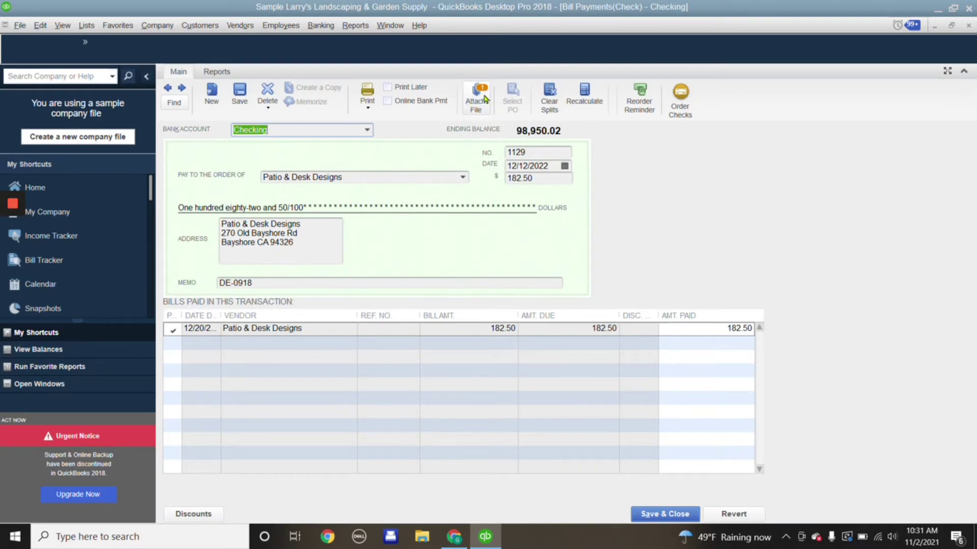
{"action": "left_click", "coordinate": [481, 97]}
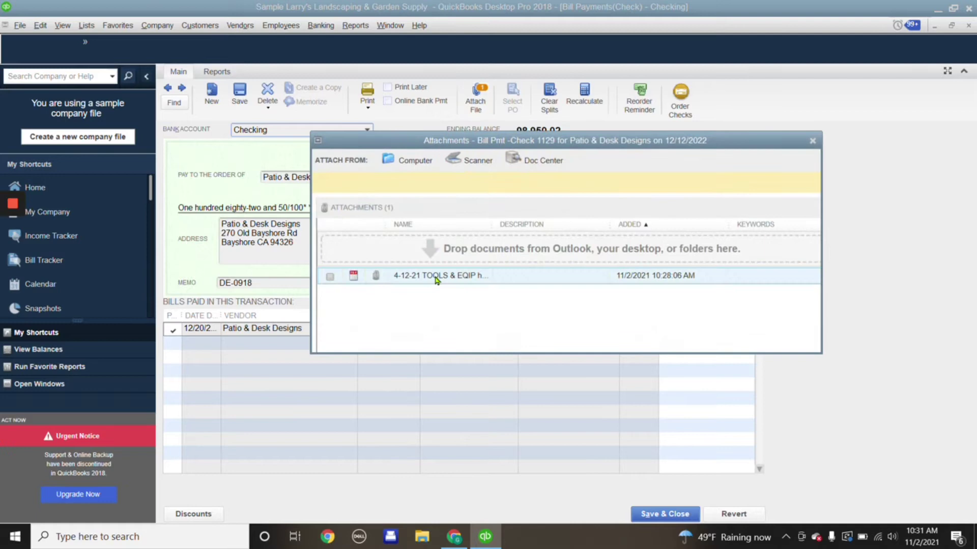
{"action": "right_click", "coordinate": [436, 279]}
{"action": "left_click", "coordinate": [463, 335]}
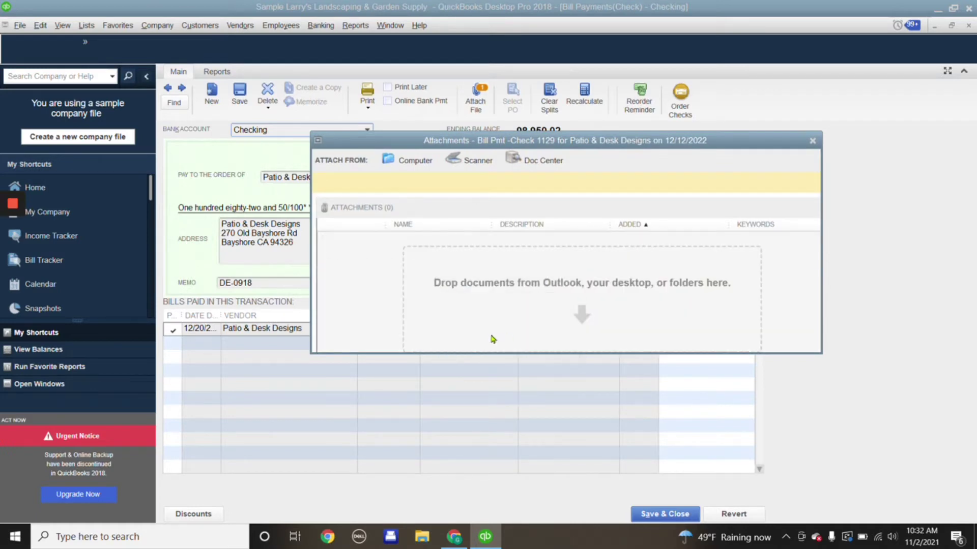
{"action": "left_click", "coordinate": [813, 141]}
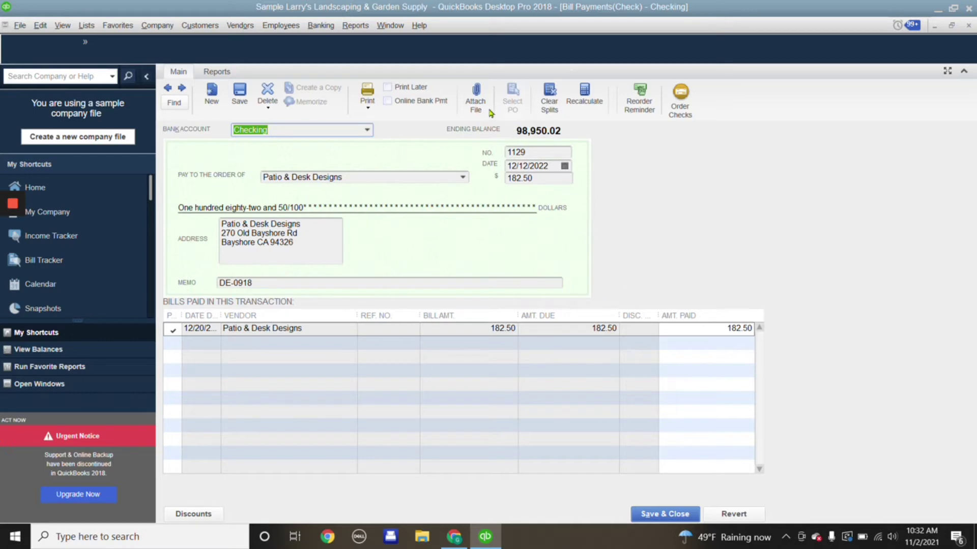
{"action": "left_click", "coordinate": [476, 96]}
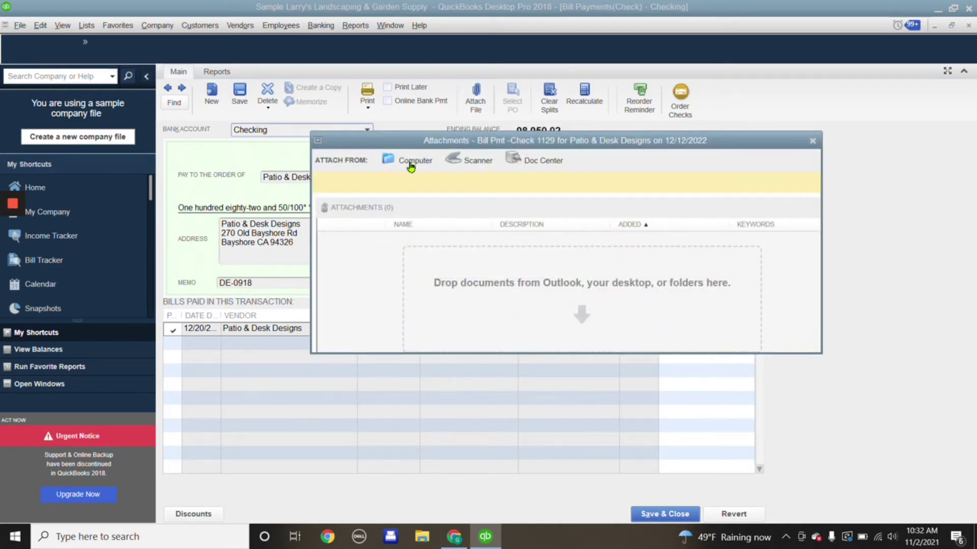
Step: Attach '4-12-21 TOOLS & EQIP harbor freight $56.82' from Google Drive's Tools and Equipment folder to check 1129
{"action": "left_click", "coordinate": [411, 161]}
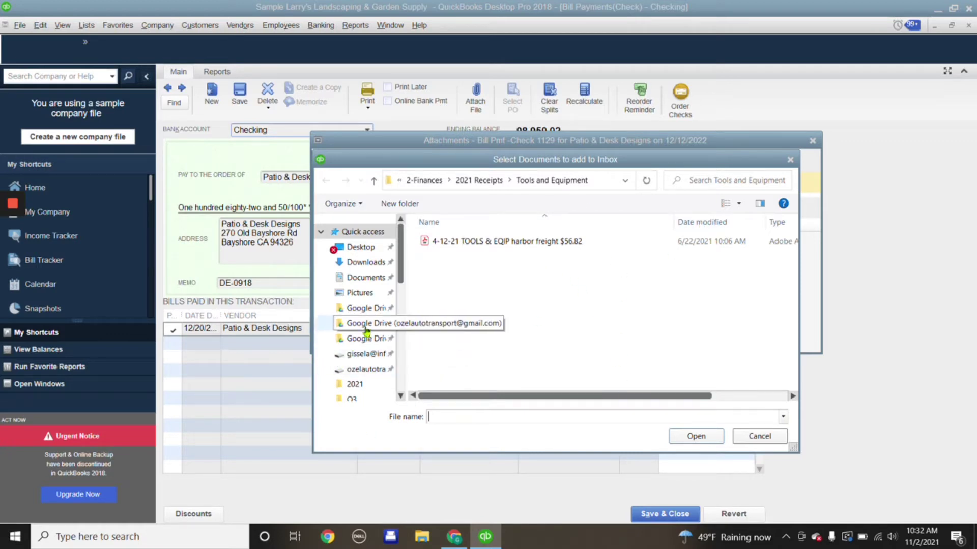
{"action": "left_click", "coordinate": [365, 327]}
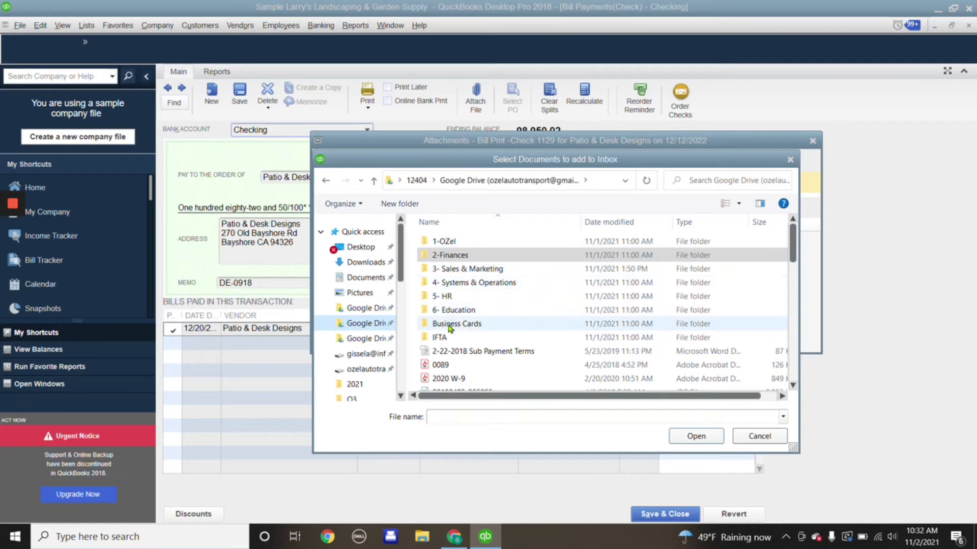
{"action": "left_click", "coordinate": [450, 255]}
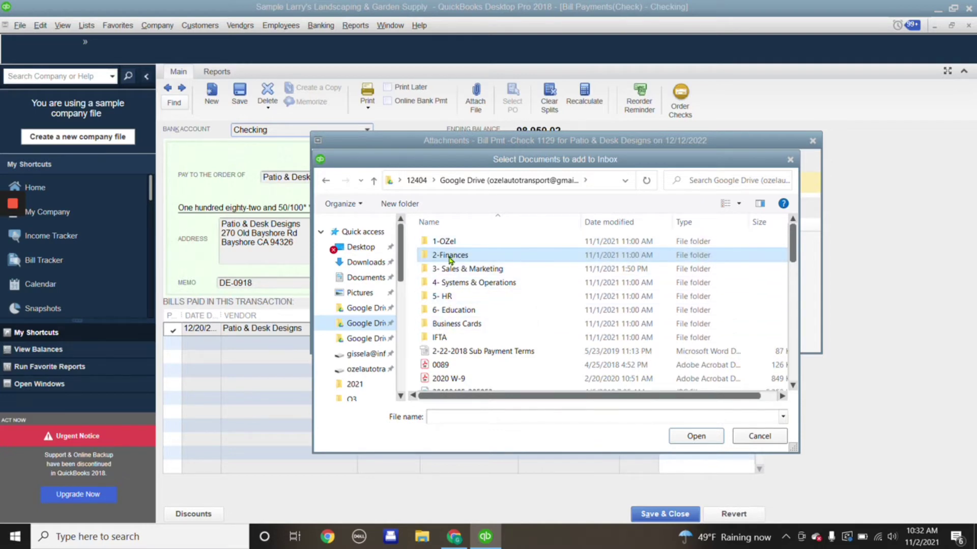
{"action": "double_click", "coordinate": [450, 256]}
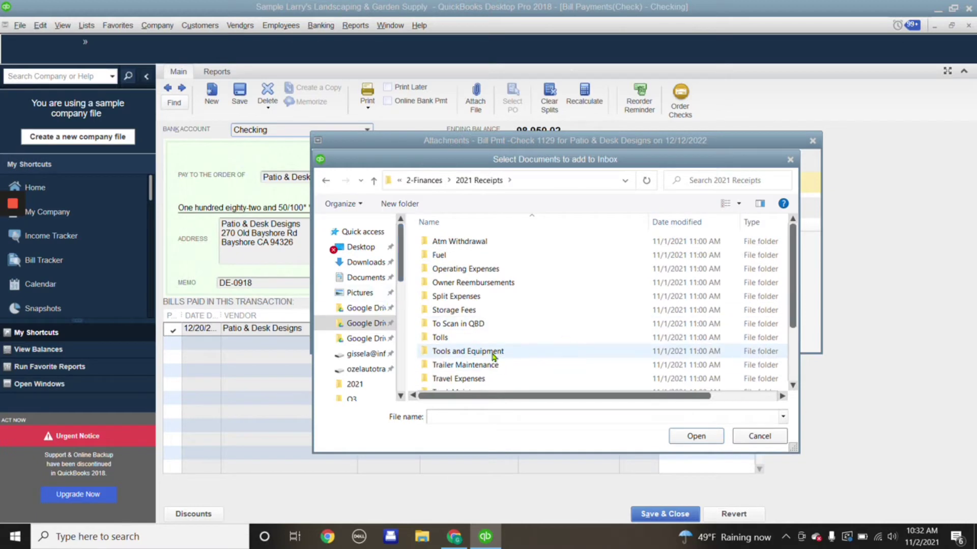
{"action": "double_click", "coordinate": [493, 356]}
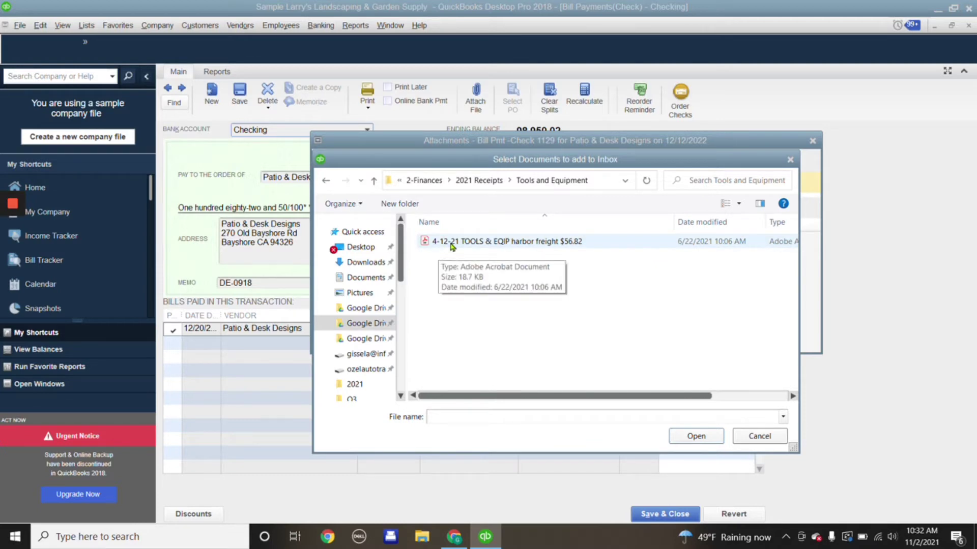
{"action": "left_click", "coordinate": [558, 243]}
{"action": "double_click", "coordinate": [558, 243]}
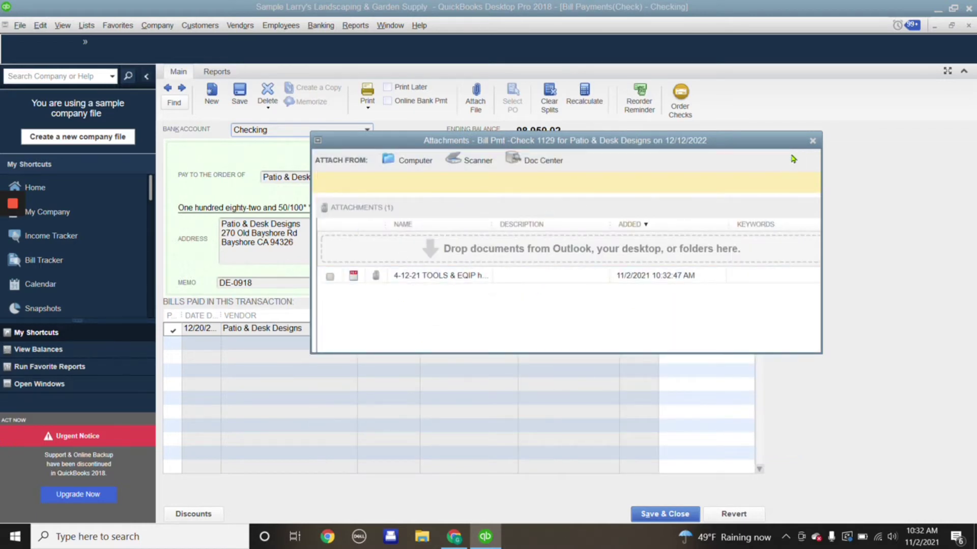
{"action": "left_click", "coordinate": [812, 140]}
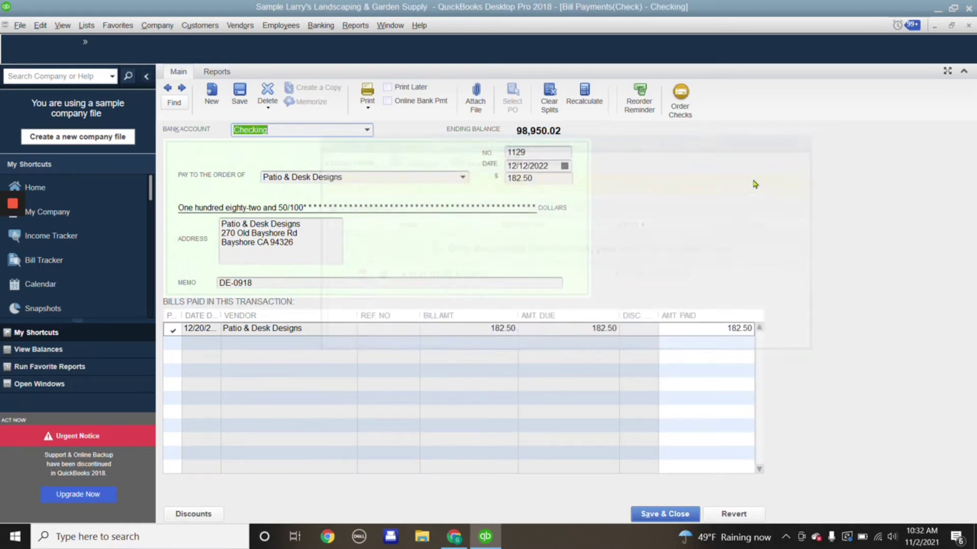
{"action": "left_click", "coordinate": [482, 105]}
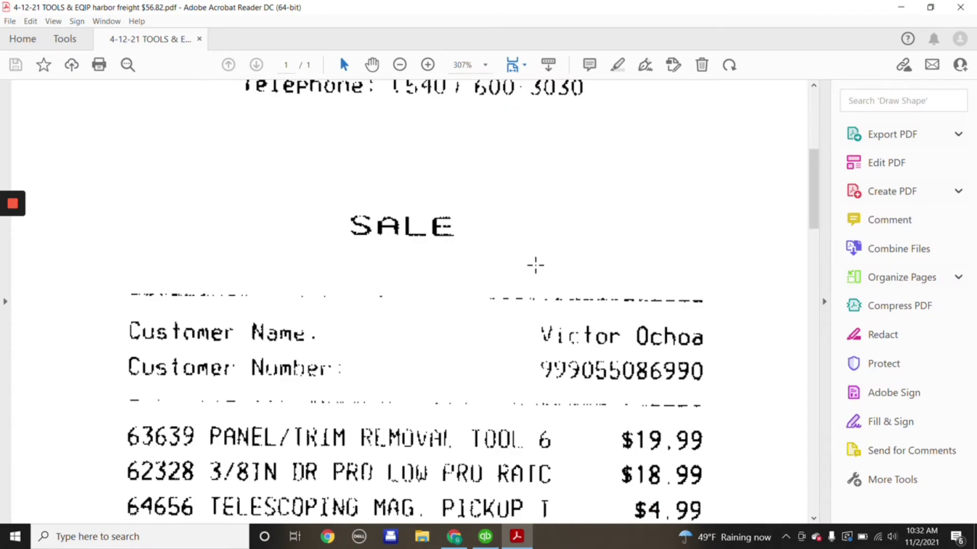
{"action": "scroll", "coordinate": [535, 265], "scroll_direction": "down", "scroll_amount": 3}
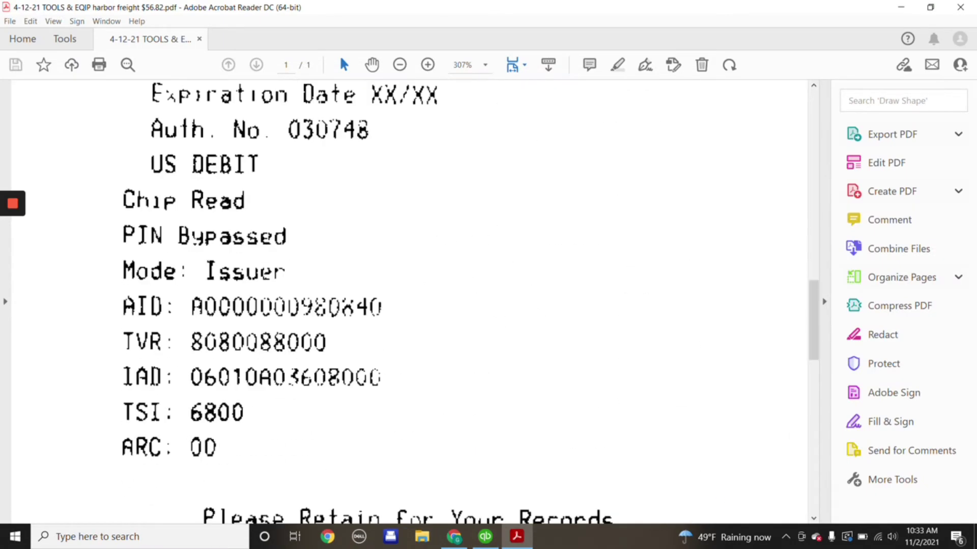
{"action": "scroll", "coordinate": [486, 325], "scroll_direction": "up", "scroll_amount": 3}
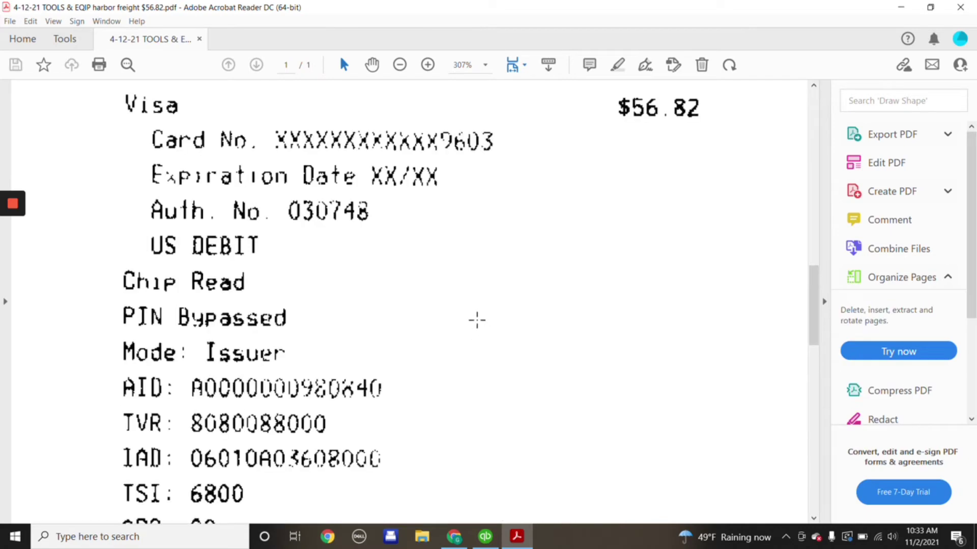
{"action": "scroll", "coordinate": [482, 313], "scroll_direction": "up", "scroll_amount": 8}
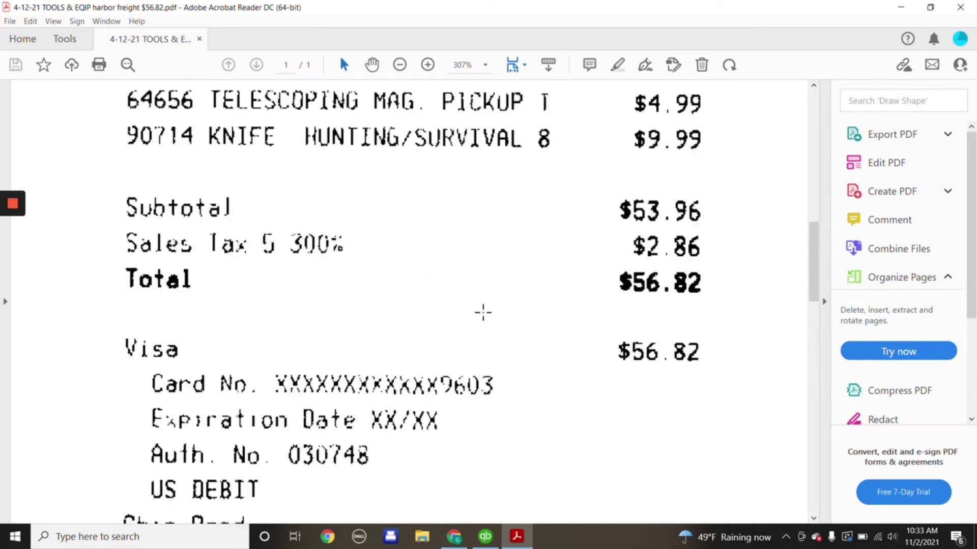
{"action": "scroll", "coordinate": [482, 312], "scroll_direction": "up", "scroll_amount": 1}
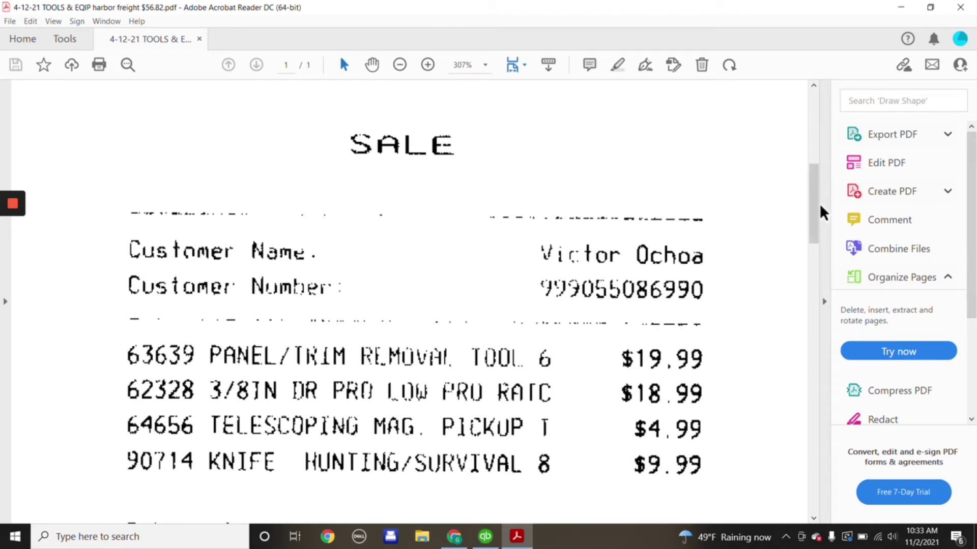
{"action": "left_click", "coordinate": [972, 9]}
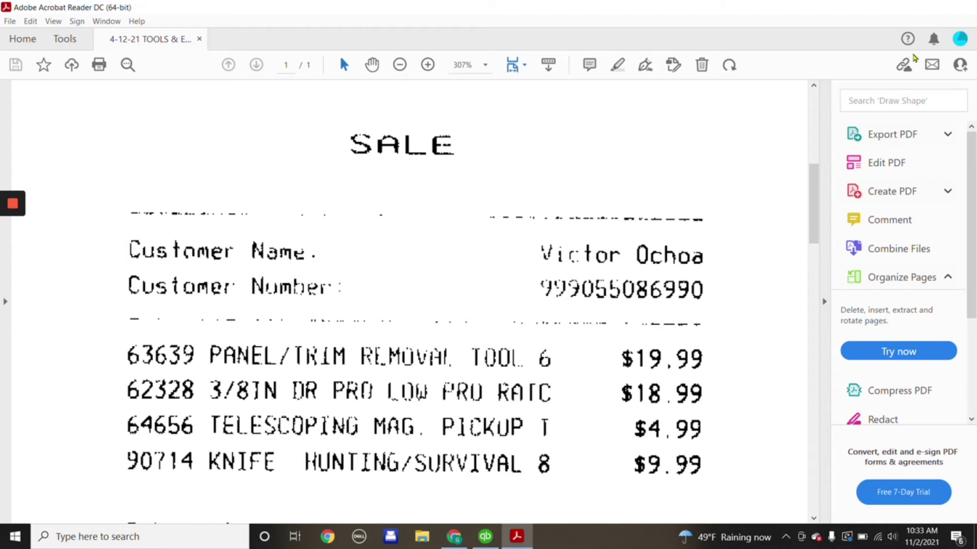
Step: Close the bill payment and start a new check via Banking > Write Checks
{"action": "left_click", "coordinate": [812, 141]}
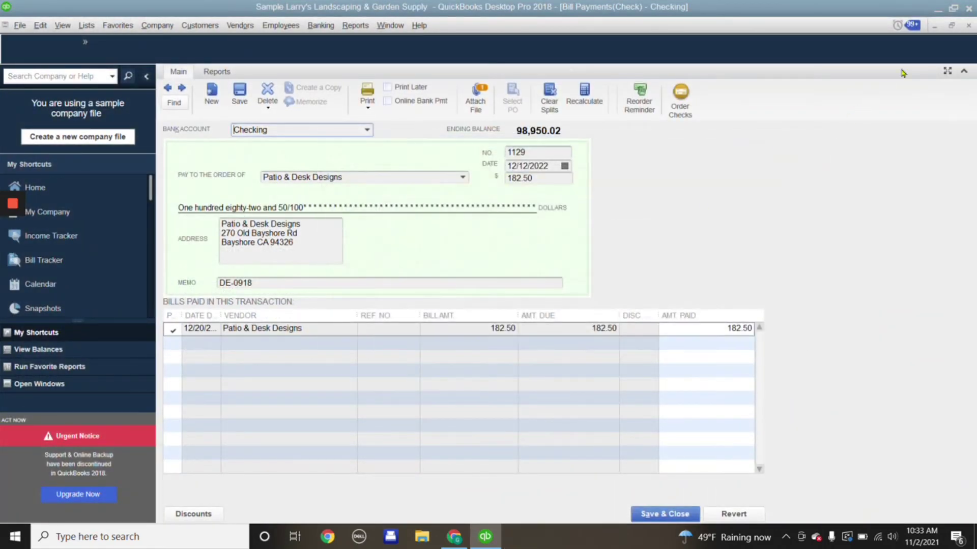
{"action": "left_click", "coordinate": [968, 25]}
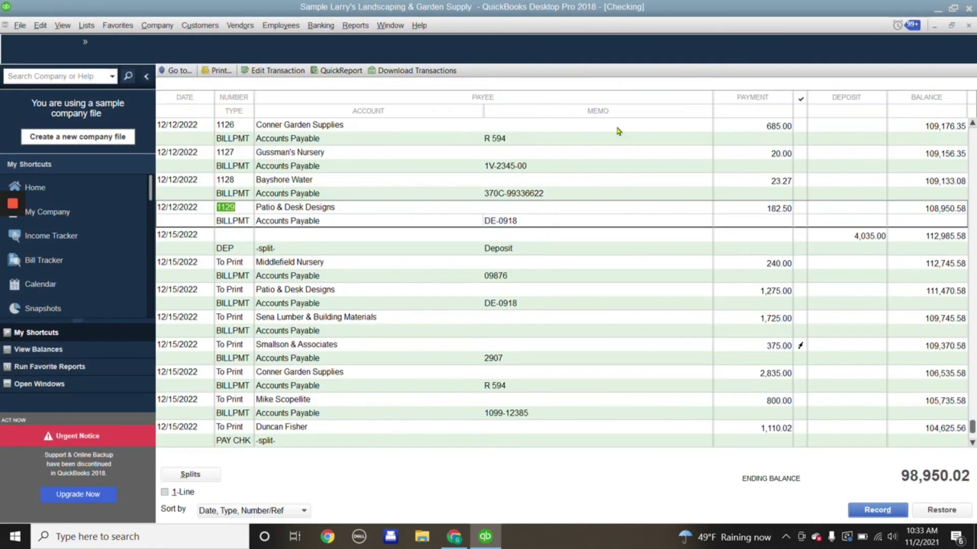
{"action": "left_click", "coordinate": [321, 26]}
{"action": "left_click", "coordinate": [336, 43]}
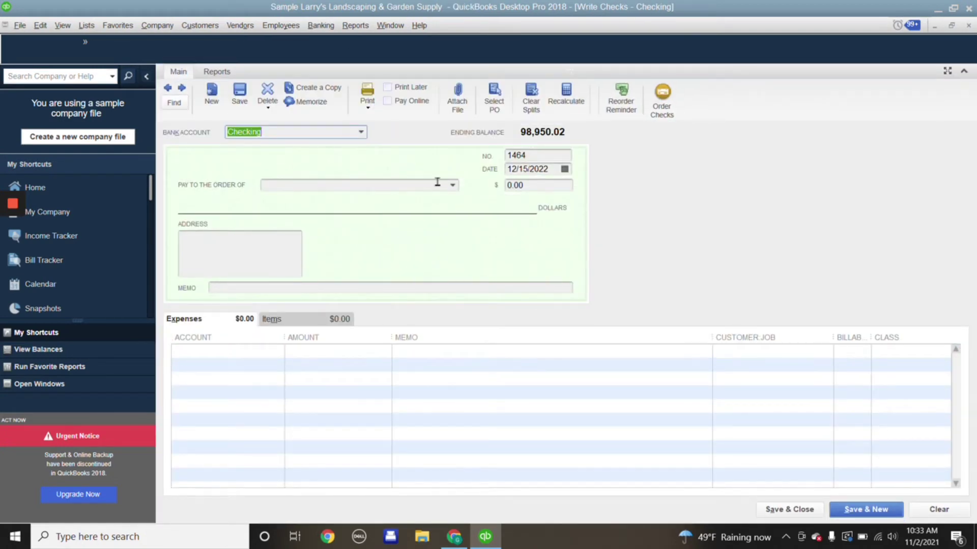
Step: Make Metal Works the check's payee and pick the check date from the calendar
{"action": "left_click", "coordinate": [453, 186]}
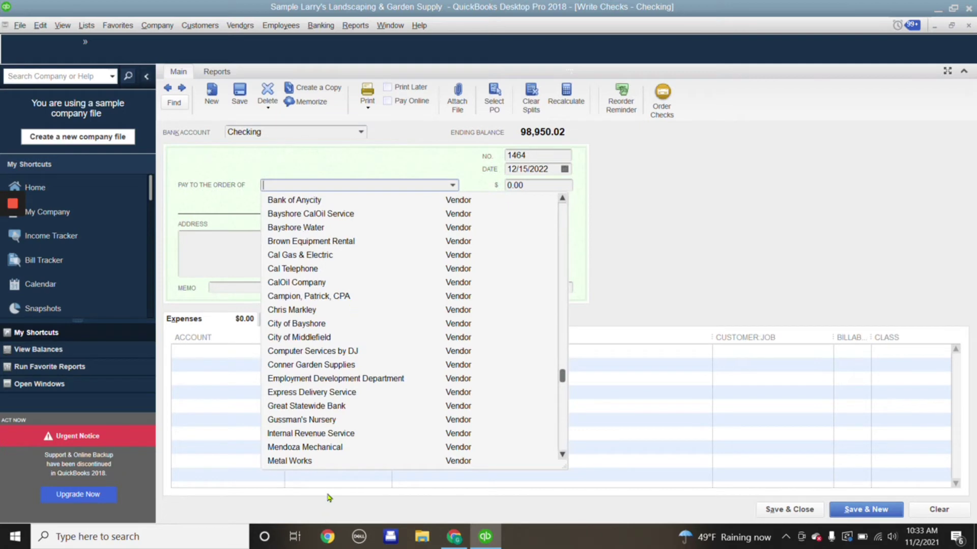
{"action": "scroll", "coordinate": [327, 448], "scroll_direction": "down", "scroll_amount": 2}
{"action": "left_click", "coordinate": [304, 392]}
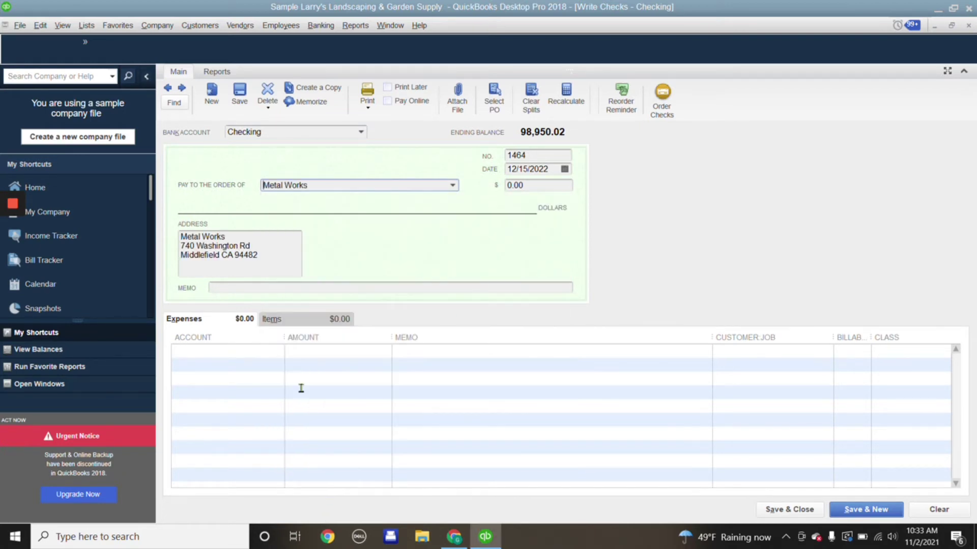
{"action": "left_click", "coordinate": [565, 170]}
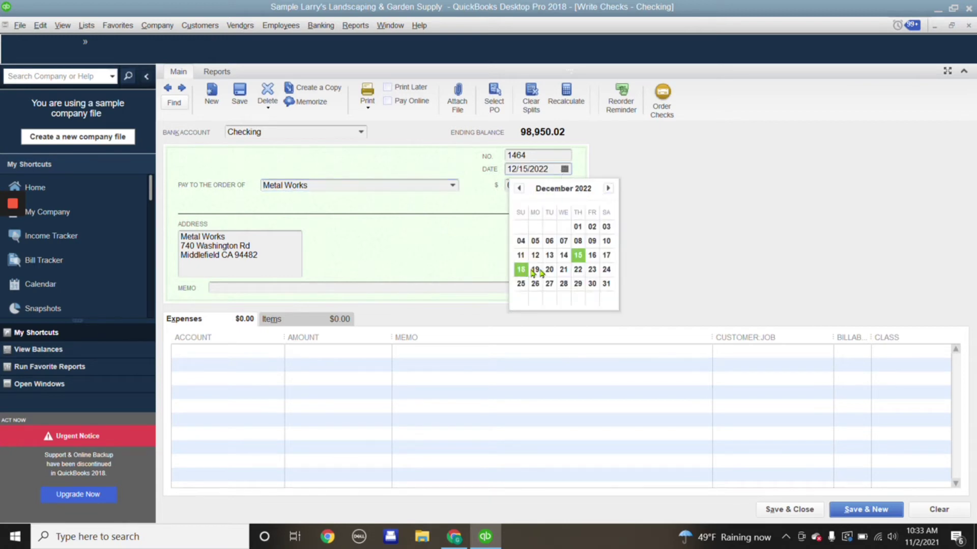
{"action": "left_click", "coordinate": [519, 189]}
{"action": "left_click", "coordinate": [519, 189]}
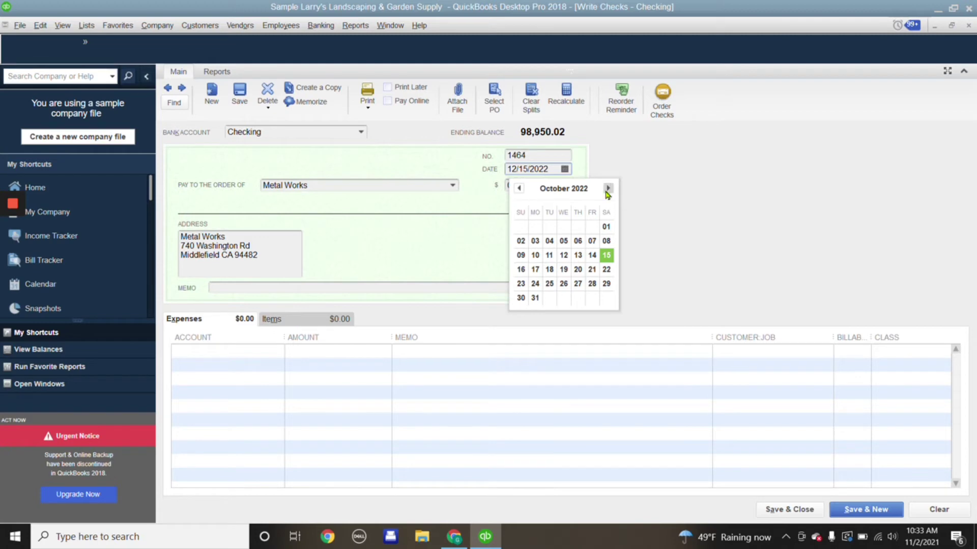
{"action": "left_click", "coordinate": [563, 284]}
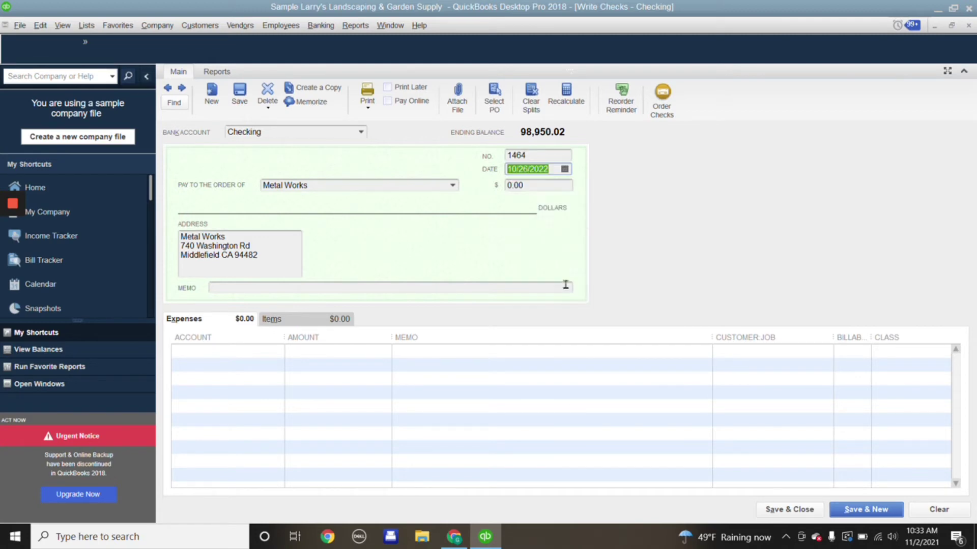
Step: Enter a 20.00 amount and charge it to the Delivery Fee account
{"action": "left_click", "coordinate": [508, 187]}
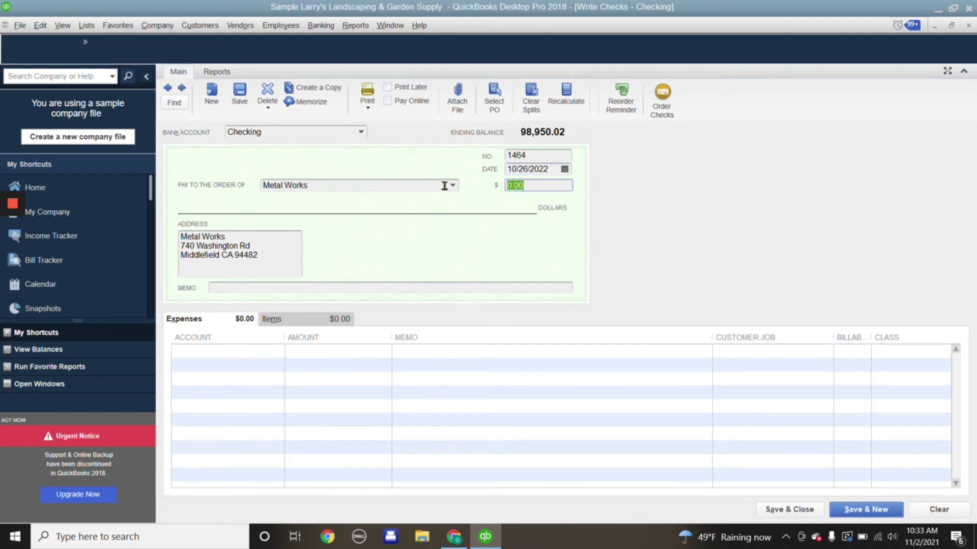
{"action": "type", "text": "20.00"}
{"action": "left_click", "coordinate": [263, 351]}
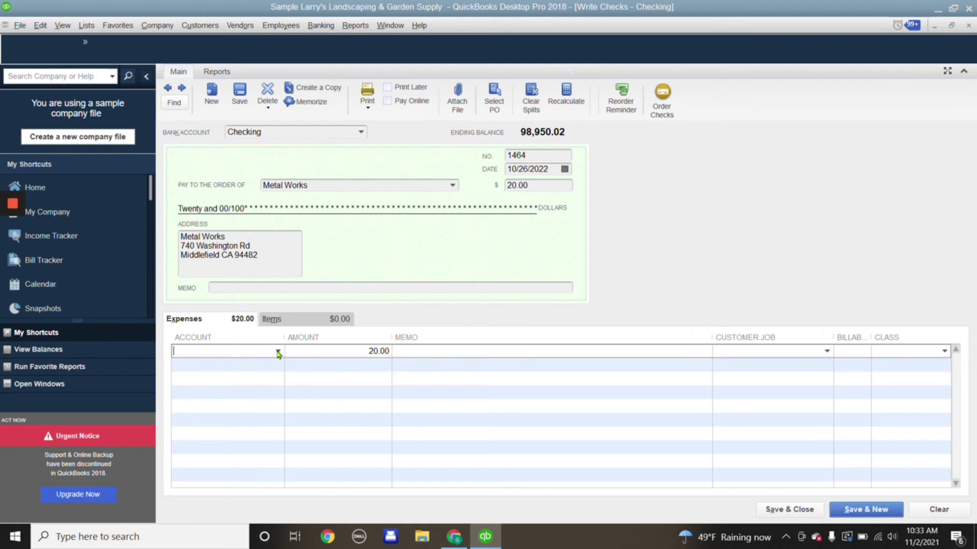
{"action": "left_click", "coordinate": [278, 352]}
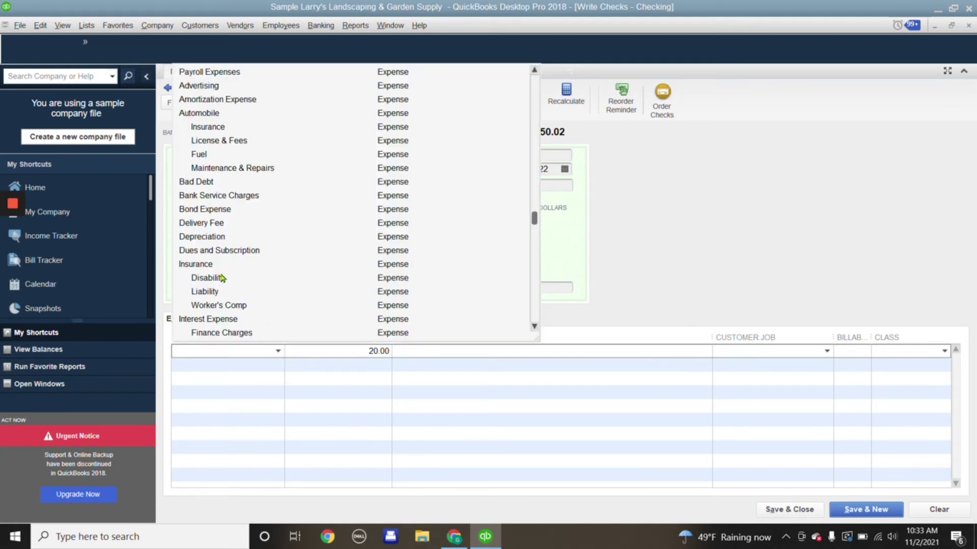
{"action": "left_click", "coordinate": [212, 225]}
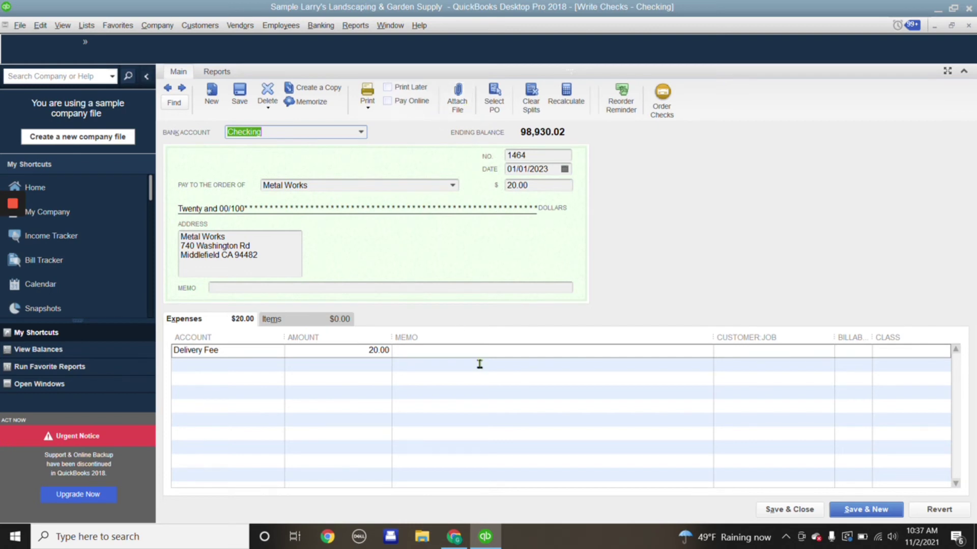
Step: Attach the tools and equipment receipt PDF from Google Drive > 2-Finances > 2021 Receipts > Tools and Equipment to check 1464
{"action": "left_click", "coordinate": [458, 104]}
{"action": "left_click", "coordinate": [397, 161]}
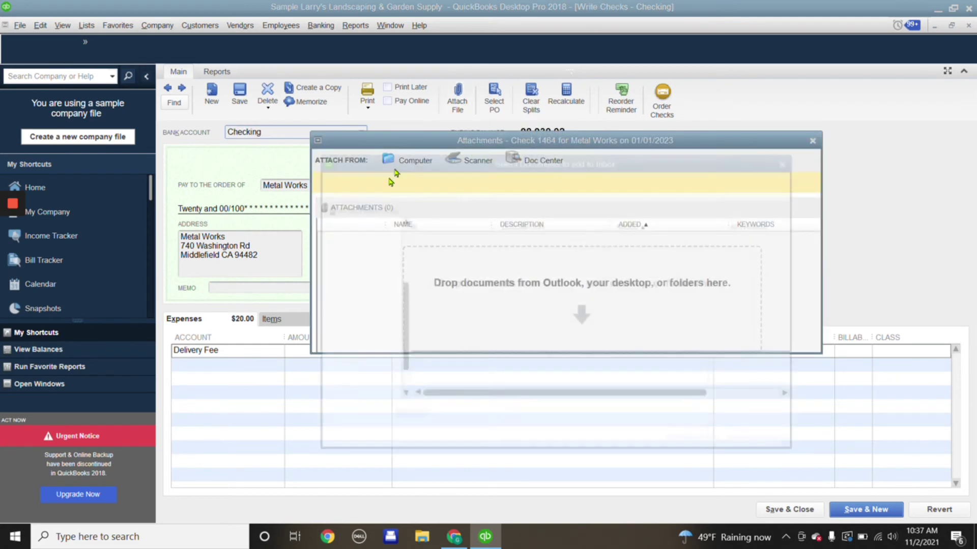
{"action": "left_click", "coordinate": [367, 331]}
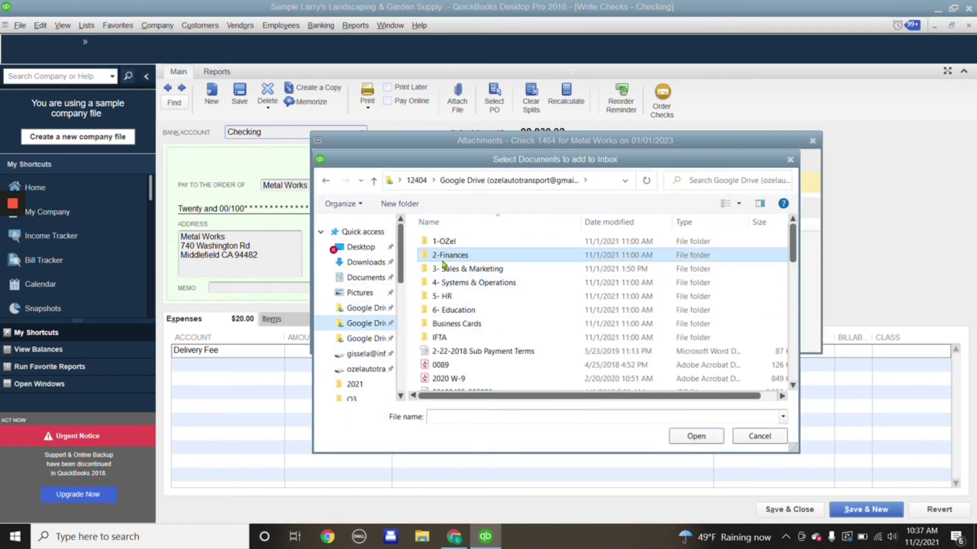
{"action": "double_click", "coordinate": [447, 257]}
{"action": "double_click", "coordinate": [453, 242]}
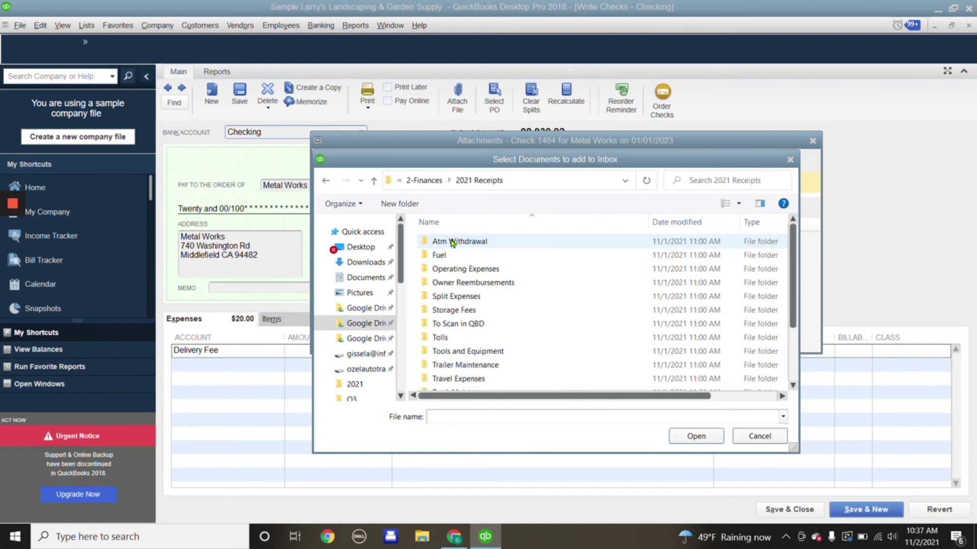
{"action": "double_click", "coordinate": [451, 351]}
{"action": "left_click", "coordinate": [475, 241]}
{"action": "left_click", "coordinate": [691, 436]}
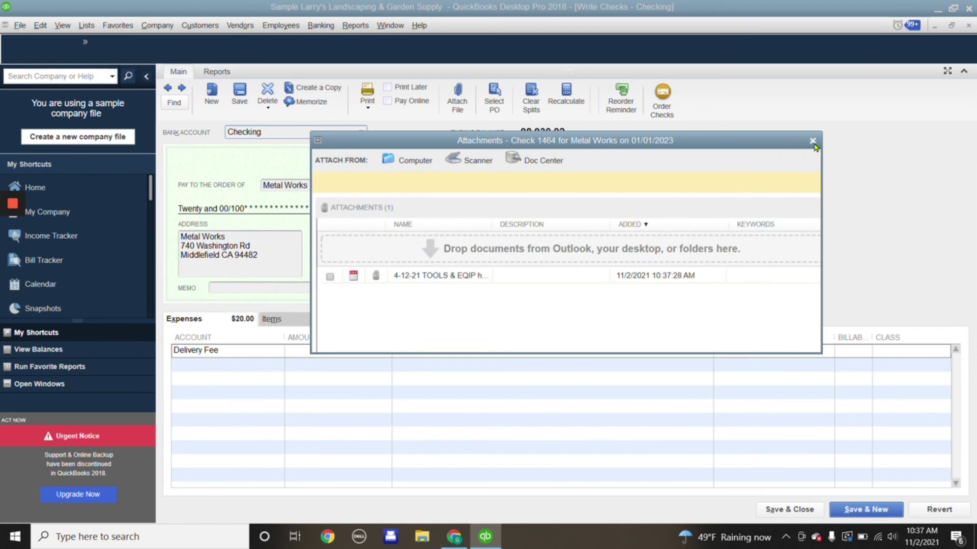
{"action": "left_click", "coordinate": [812, 141]}
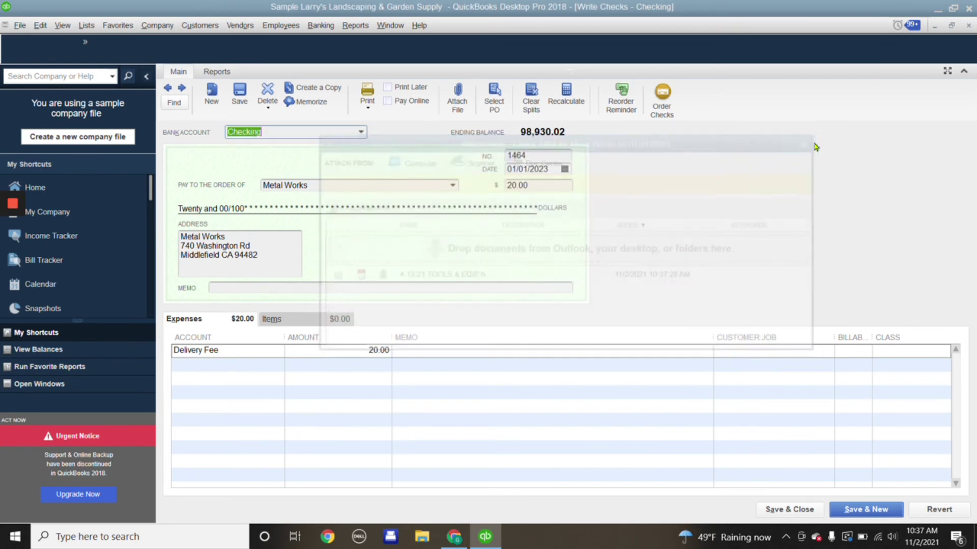
Step: Open the attached receipt from check 1464's attachments to confirm it displays, then close the viewer
{"action": "left_click", "coordinate": [455, 103]}
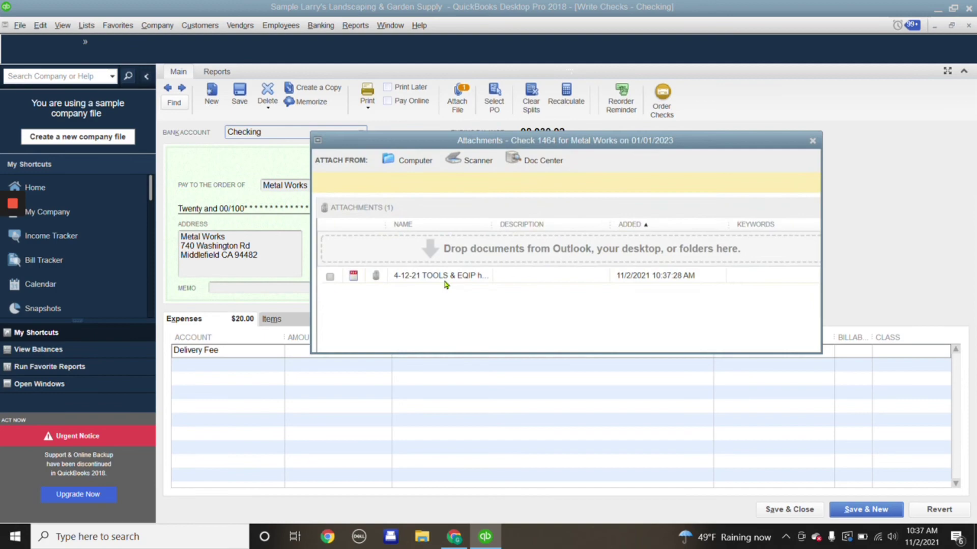
{"action": "double_click", "coordinate": [443, 277]}
{"action": "scroll", "coordinate": [492, 346], "scroll_direction": "down", "scroll_amount": 10}
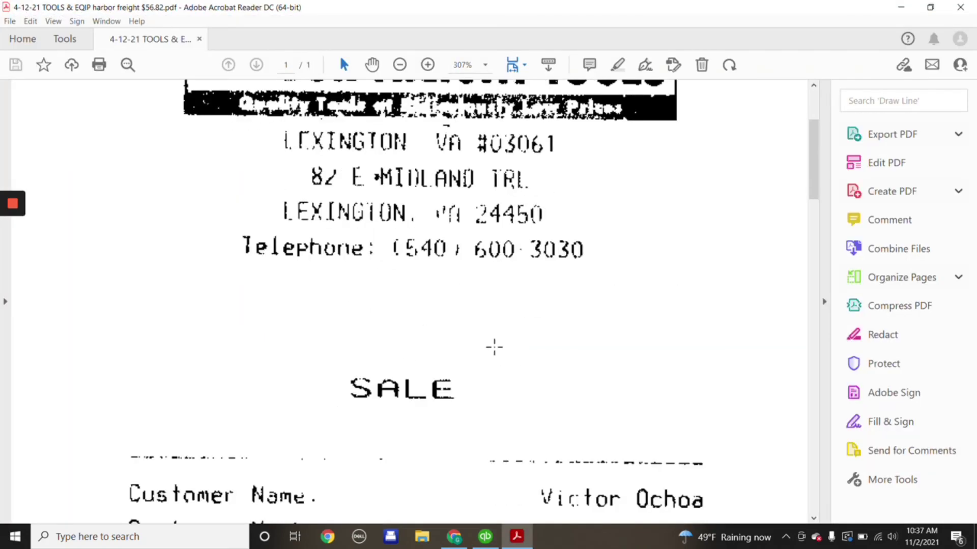
{"action": "scroll", "coordinate": [501, 349], "scroll_direction": "down", "scroll_amount": 4}
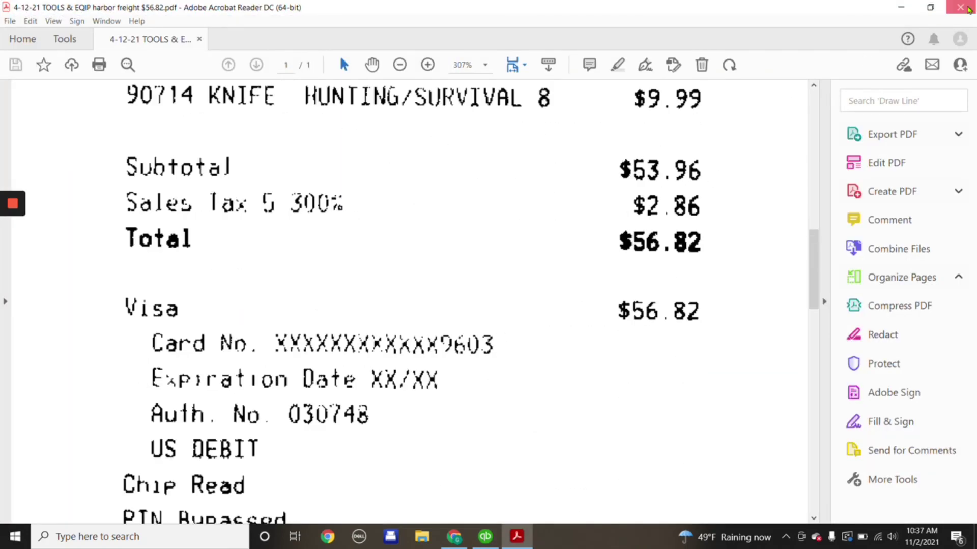
{"action": "left_click", "coordinate": [960, 8]}
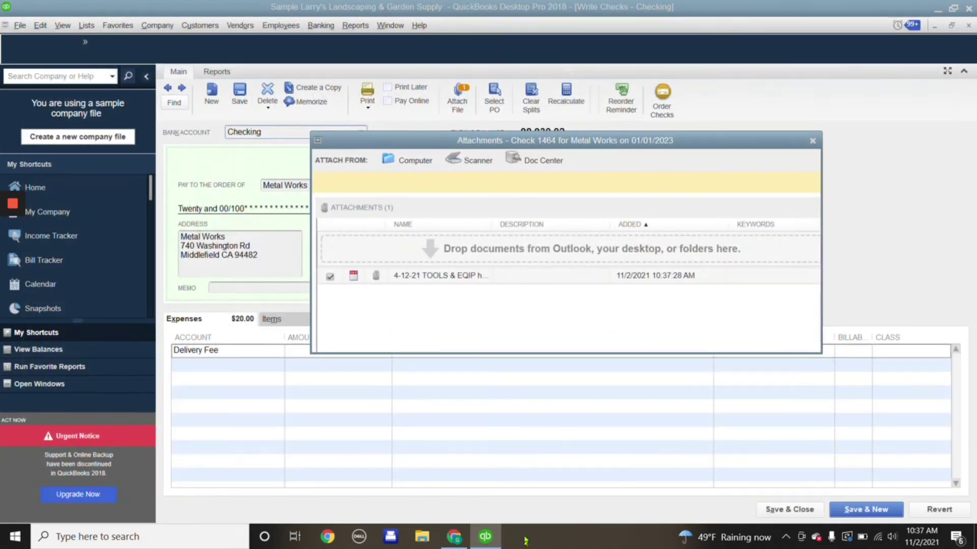
Step: Close the Attachments window to return to the Metal Works check 1464
{"action": "left_click", "coordinate": [812, 142]}
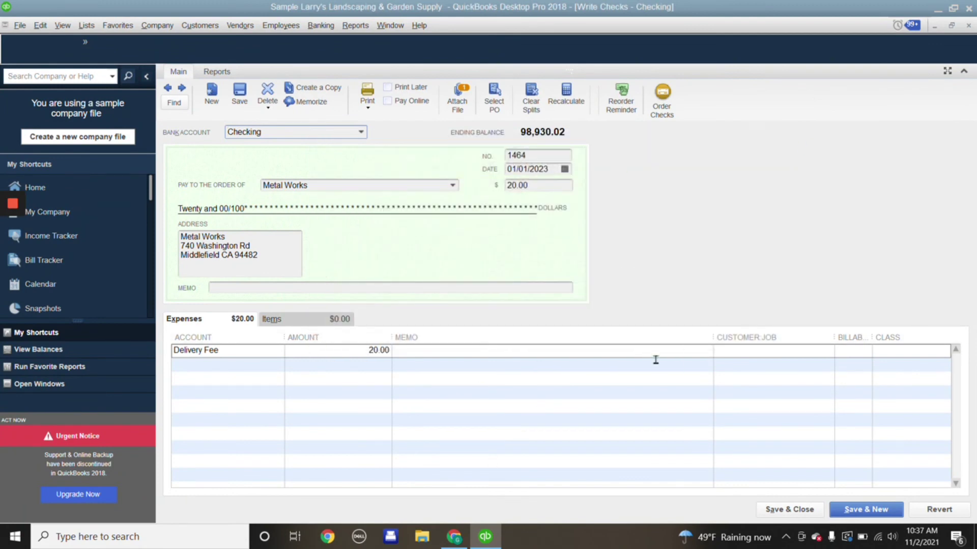